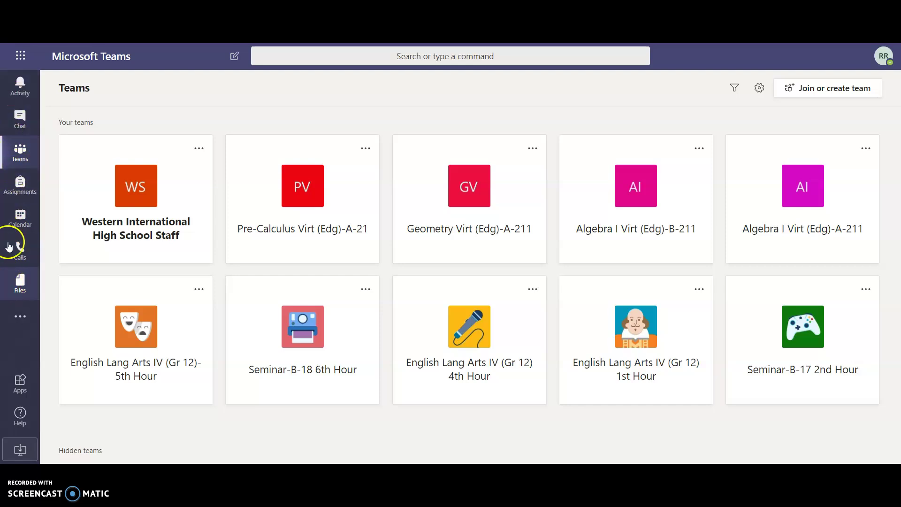
- Start a new assignment for the English Lang Arts IV (Gr 12) 1st Hour class
left_click(19, 178)
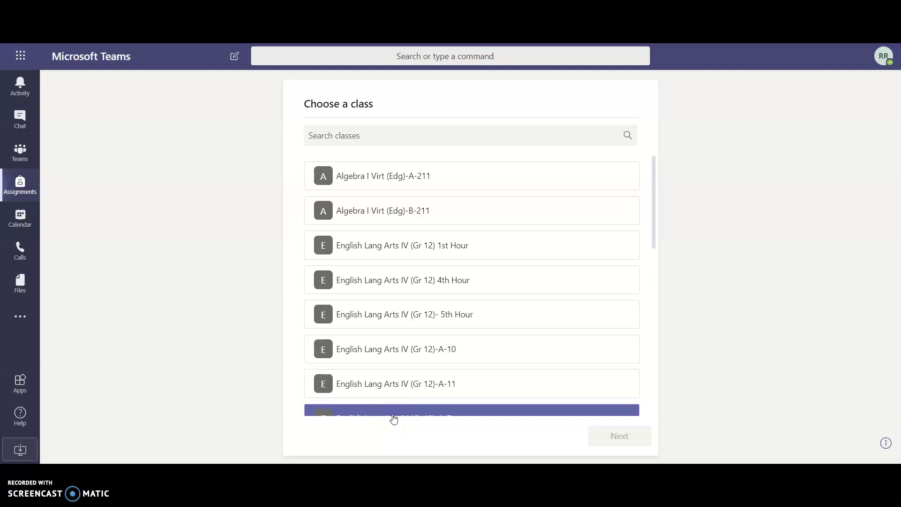
left_click(403, 248)
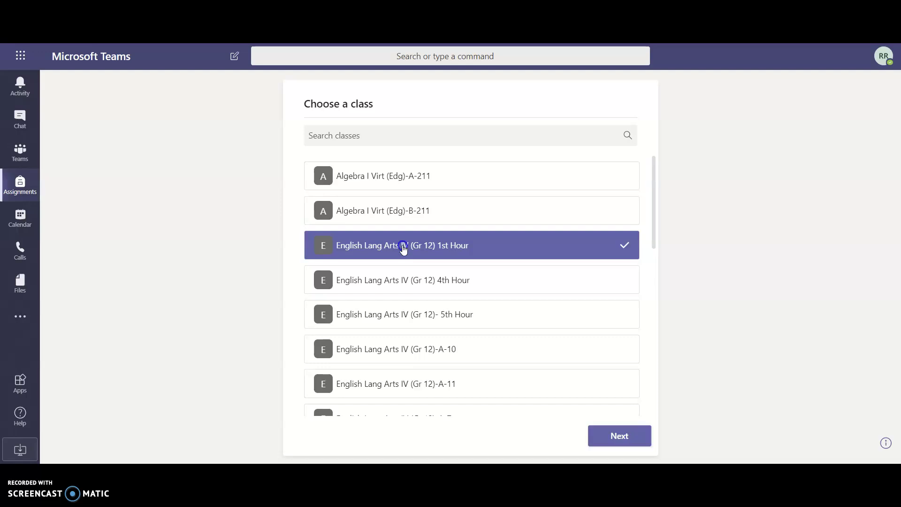
left_click(634, 441)
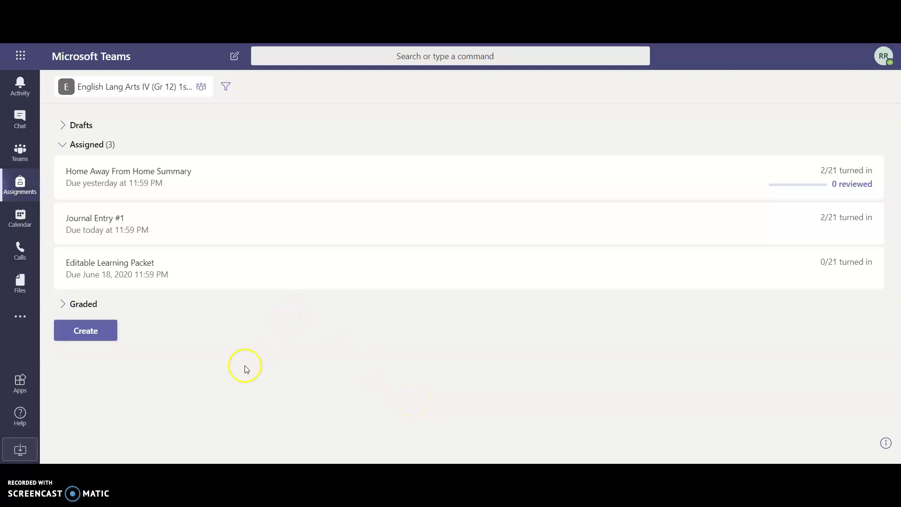
left_click(92, 331)
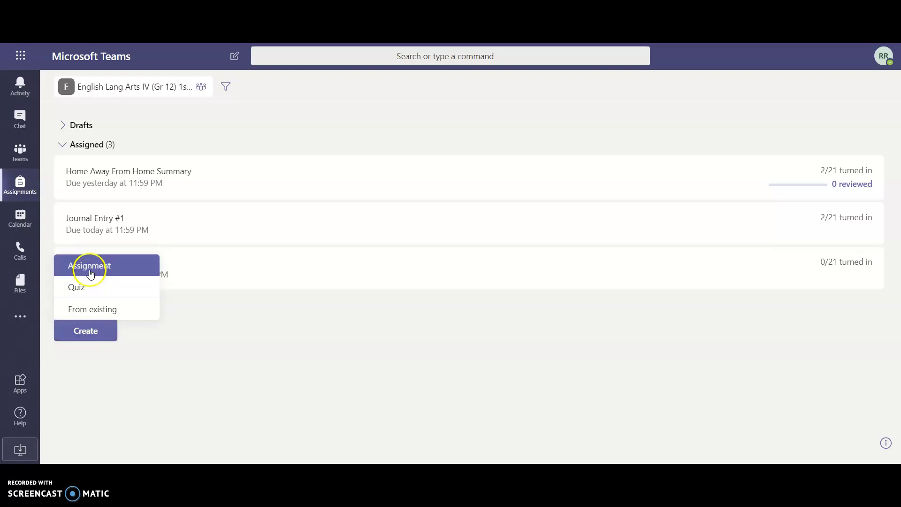
left_click(90, 272)
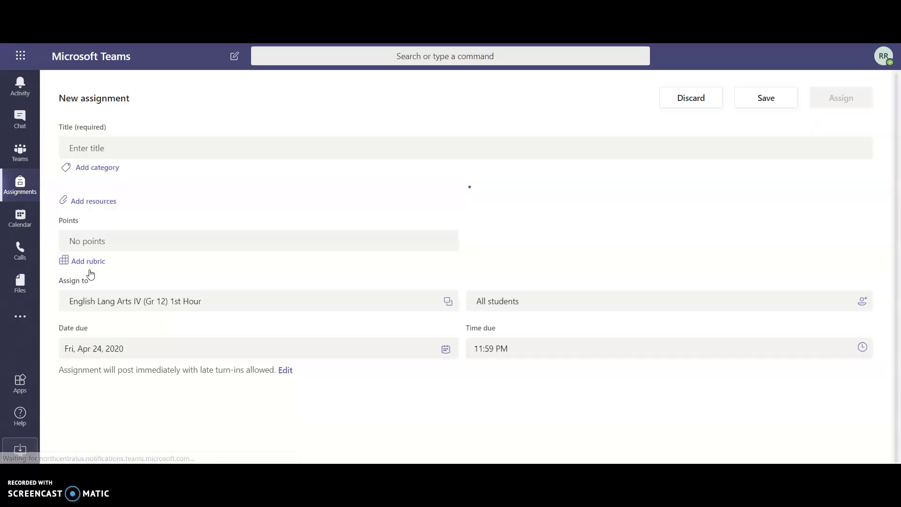
- Title the new assignment "Journal Entry #2"
left_click(156, 144)
type("J")
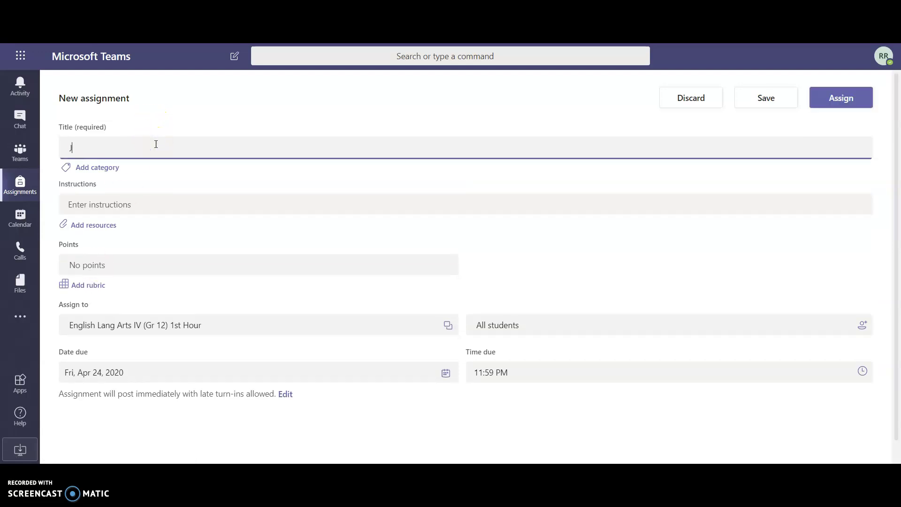
type("ournal Entry #2")
- Fill in the instructions with the two-paragraph journal prompt and its two numbered questions on the pandemic's community and environmental impact
left_click(157, 205)
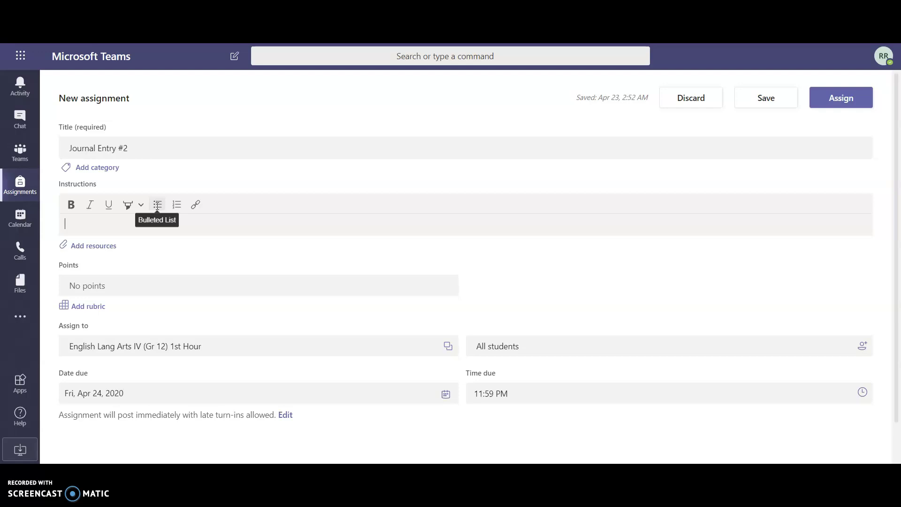
left_click(172, 263)
left_click(225, 390)
type("As a written, typed, video, sketch, musical journal, (or some other media format), answer the following questions in at least two complete paragraphs: 1.\tHow has the coronavirus pandemic affected the community around you? Think about even as we are asked to stay at home to prevent the spread of the disease, has the community come together to help those less fortunate and/or most affected during these times? Are there other ways the community has been impacted? 2.\tAs we finished \"celebrating\" Earth Day yesterday, think about what impact has social distancing and the stay-at-home order had on the environment. Be sure to give examples and explain your reasoning for your response.")
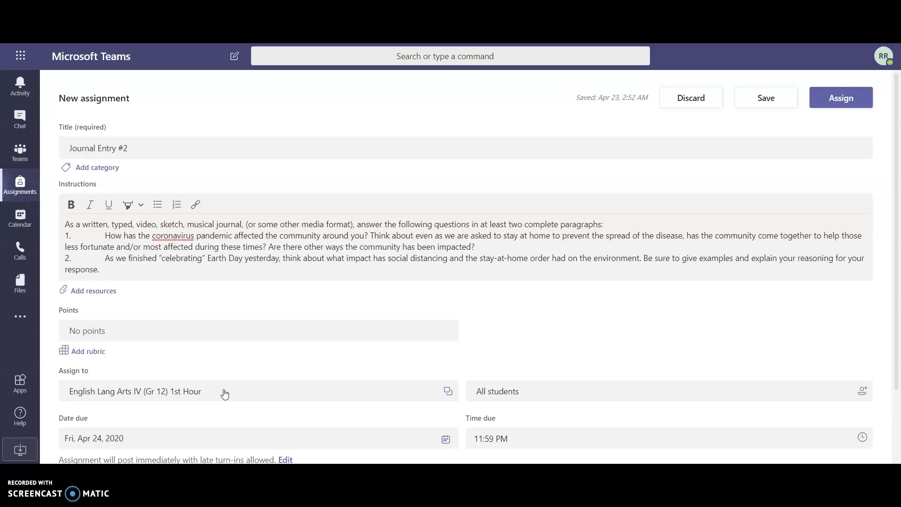
- Remove the extra spacing between the number 1 and its question in the instructions
left_click(100, 240)
key("BackSpace")
key("BackSpace")
key("BackSpace")
key("BackSpace")
key("BackSpace")
key("BackSpace")
key("BackSpace")
key("BackSpace")
key("BackSpace")
key("BackSpace")
key("BackSpace")
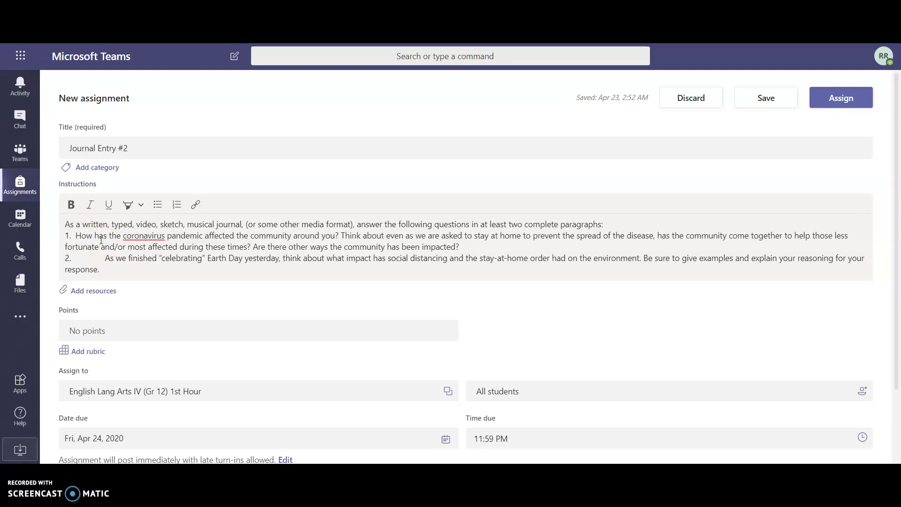
- Close the wide gap after the number 2 in the instructions so it matches the first question
left_click(100, 256)
key("BackSpace")
key("BackSpace")
key("BackSpace")
key("BackSpace")
key("BackSpace")
key("BackSpace")
key("BackSpace")
key("BackSpace")
key("BackSpace")
key("BackSpace")
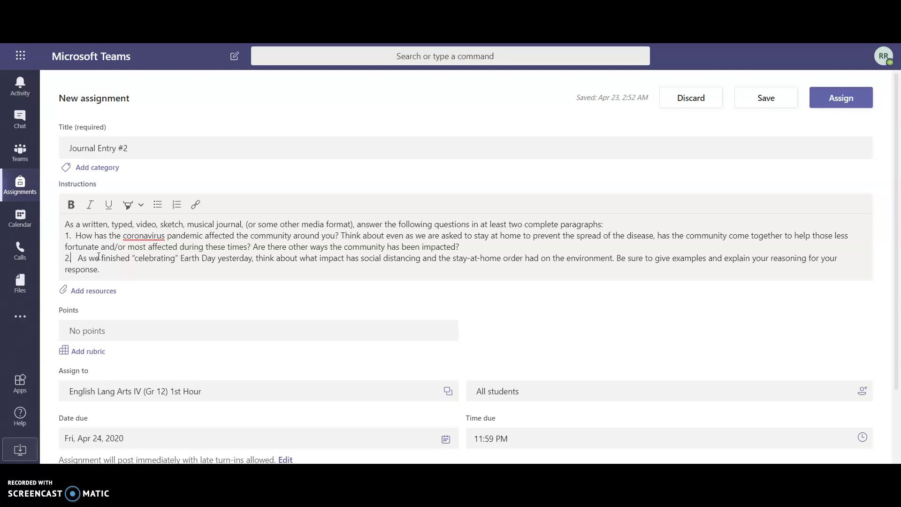
key("BackSpace")
left_click(108, 269)
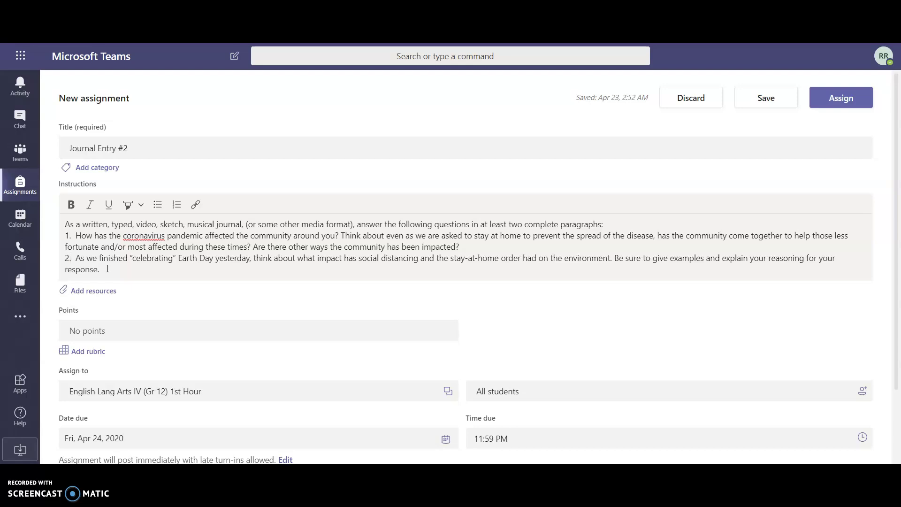
- Also assign the work to English Lang Arts IV (Gr 12) 4th and 5th Hour, Seminar-B-17 2nd Hour and Seminar-B-18 6th Hour
left_click(126, 328)
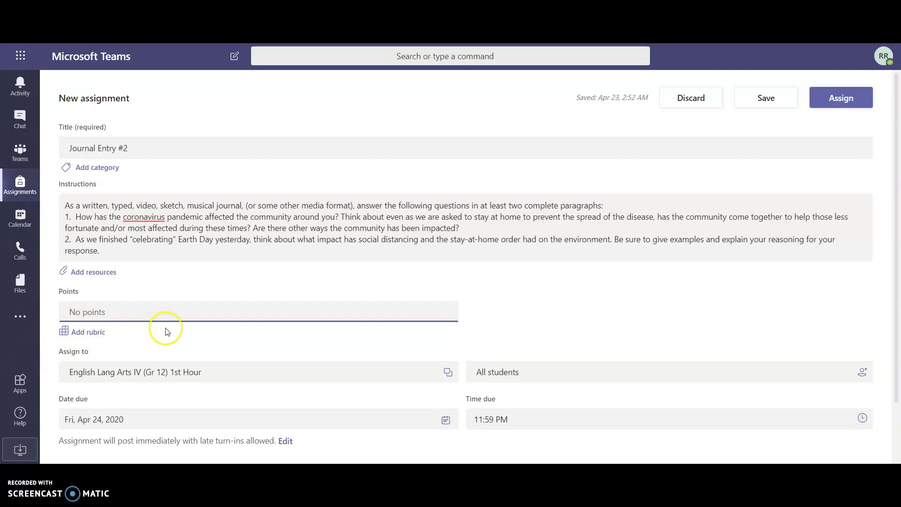
scroll(280, 356, "down", 1)
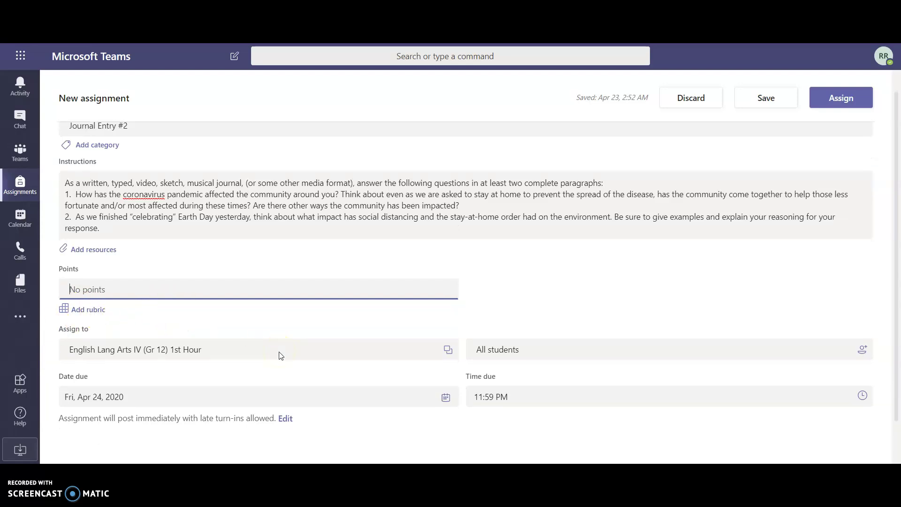
scroll(281, 355, "down", 1)
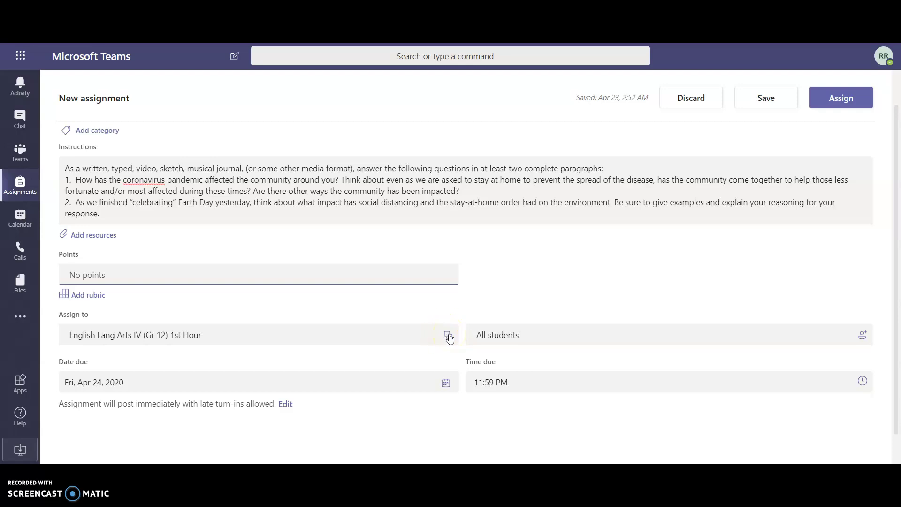
left_click(448, 336)
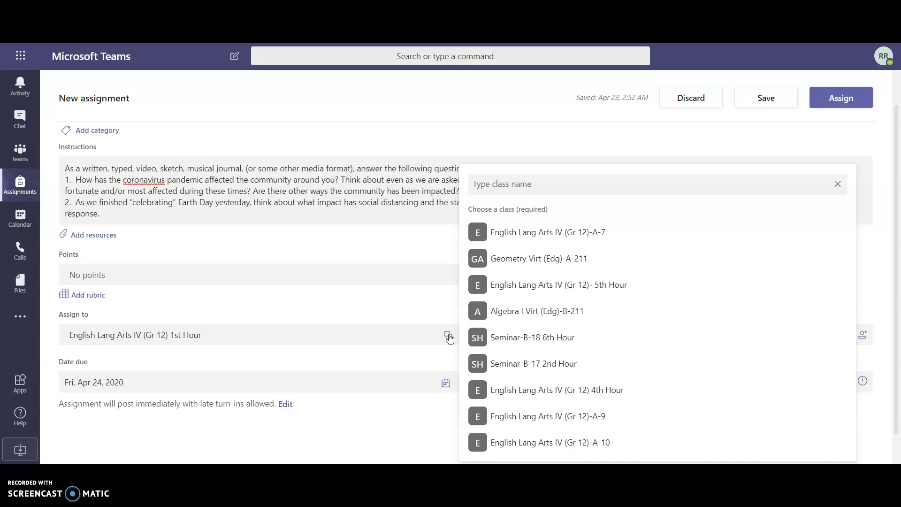
left_click(563, 296)
left_click(557, 342)
left_click(556, 357)
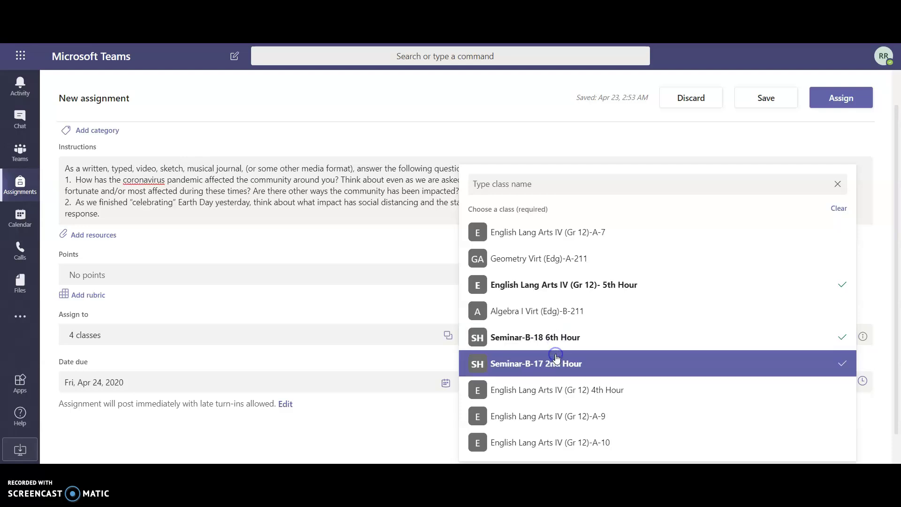
left_click(556, 389)
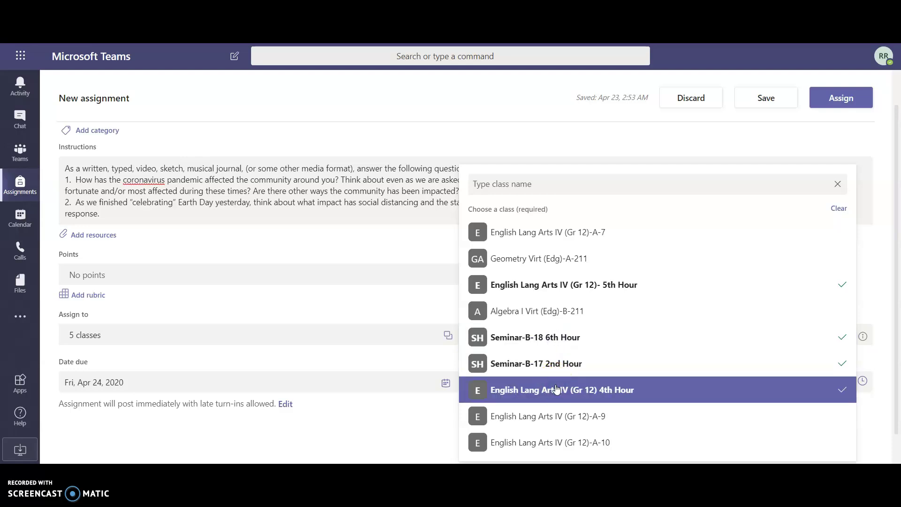
left_click(282, 364)
left_click(277, 356)
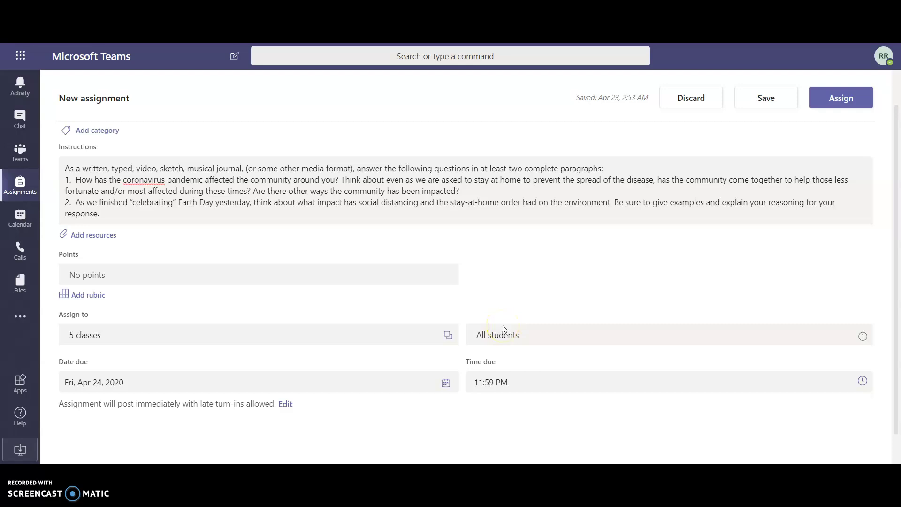
- Set the assignment's due date to Tue, Apr 28, 2020
left_click(446, 384)
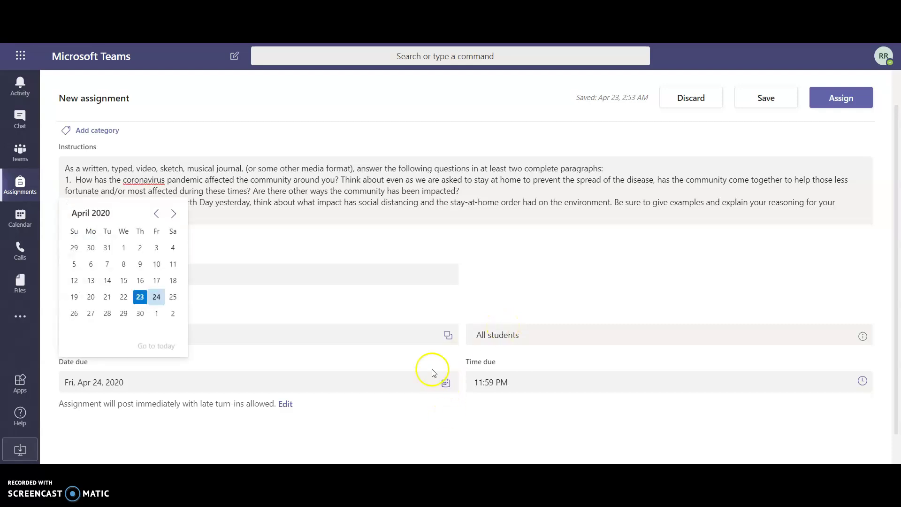
left_click(102, 321)
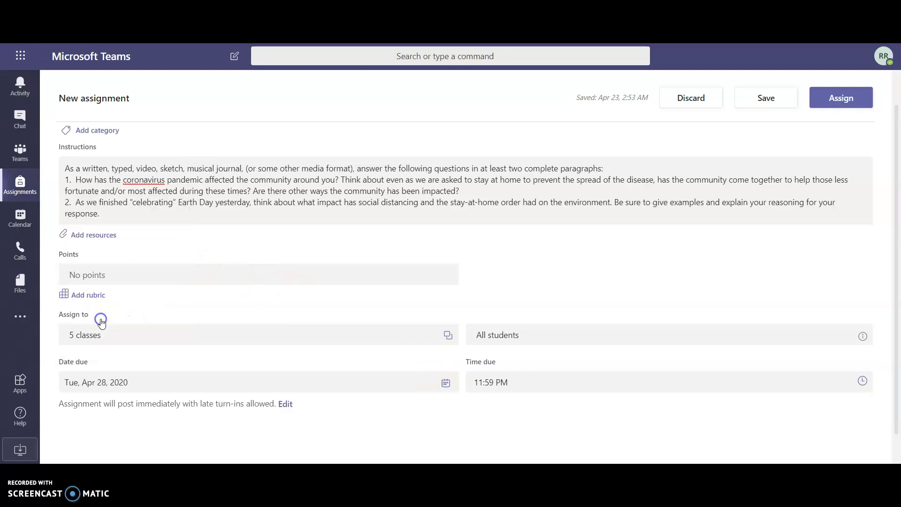
scroll(433, 402, "down", 1)
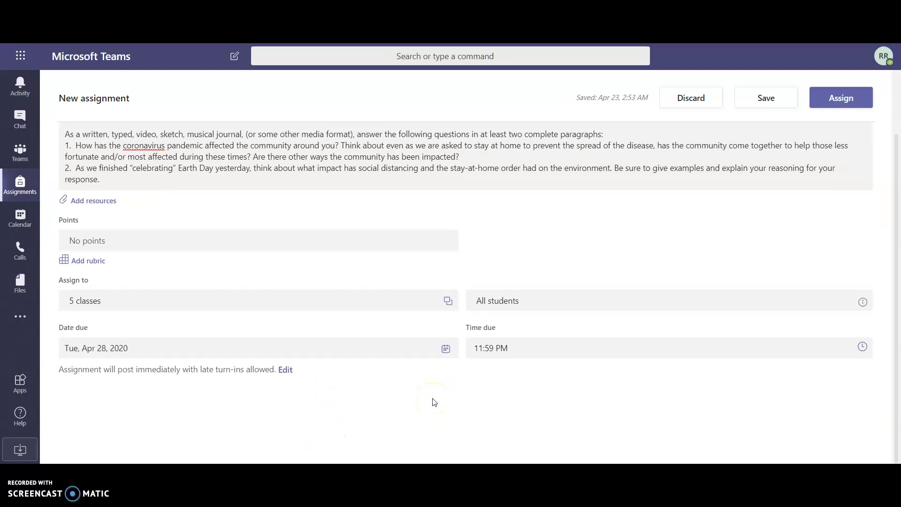
- Attach a new blank Word document named "Journal Entry #2" as a resource for the assignment
scroll(433, 402, "up", 2)
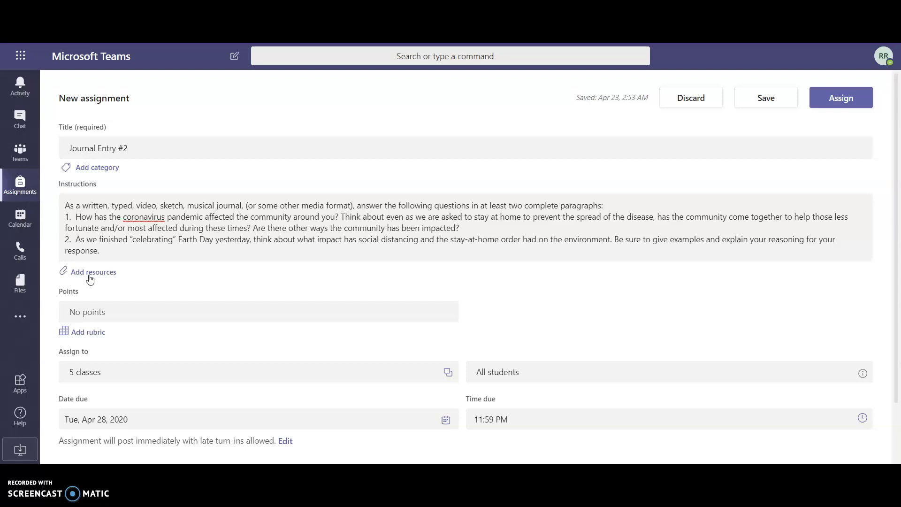
left_click(90, 272)
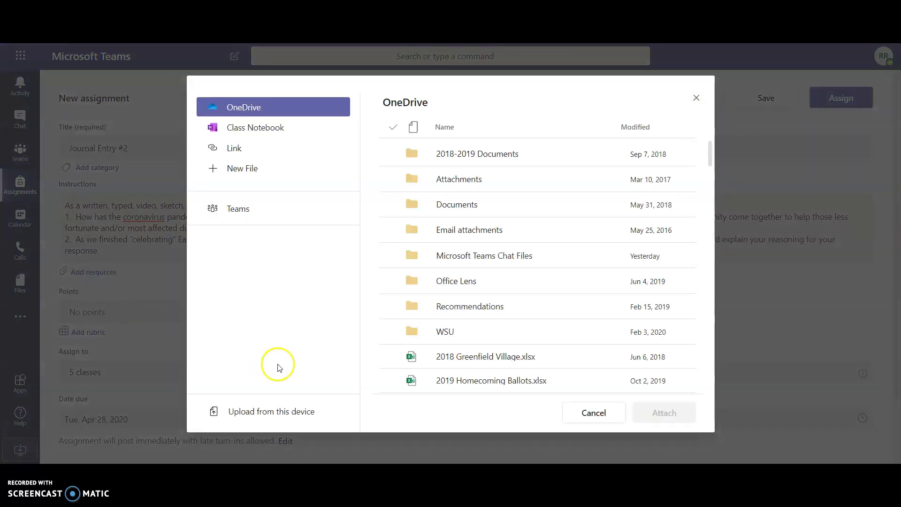
left_click(247, 215)
left_click(237, 167)
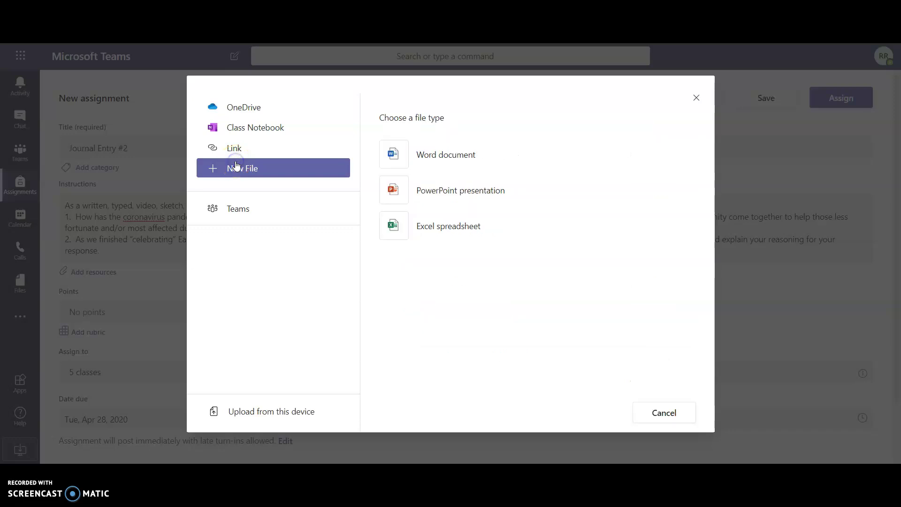
left_click(397, 168)
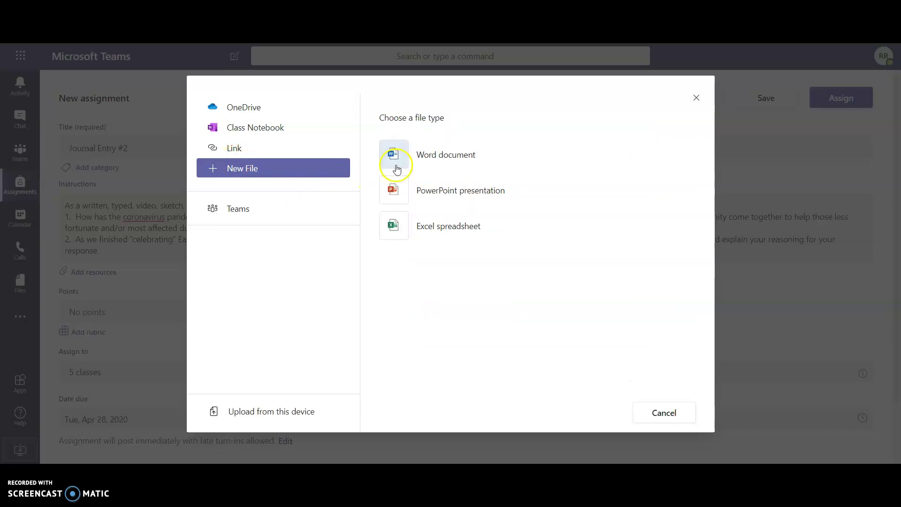
left_click(432, 157)
type("J")
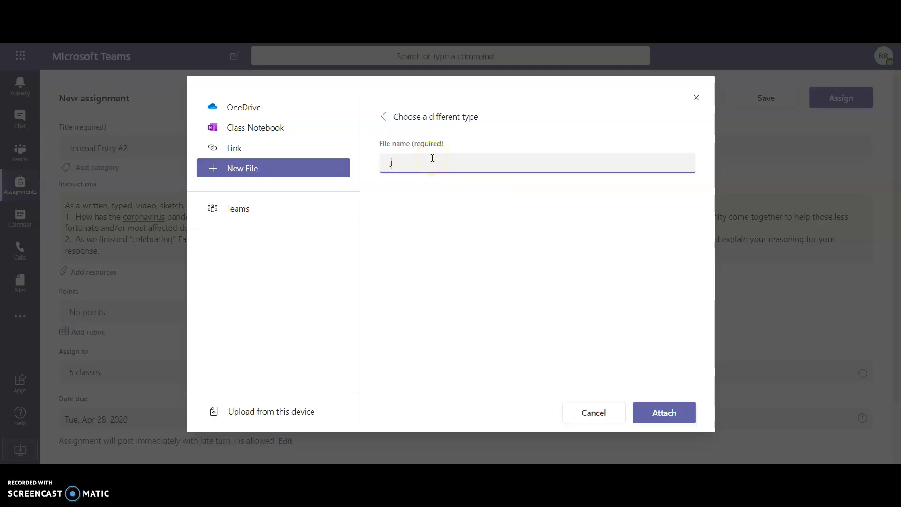
type("ournal Entry #2")
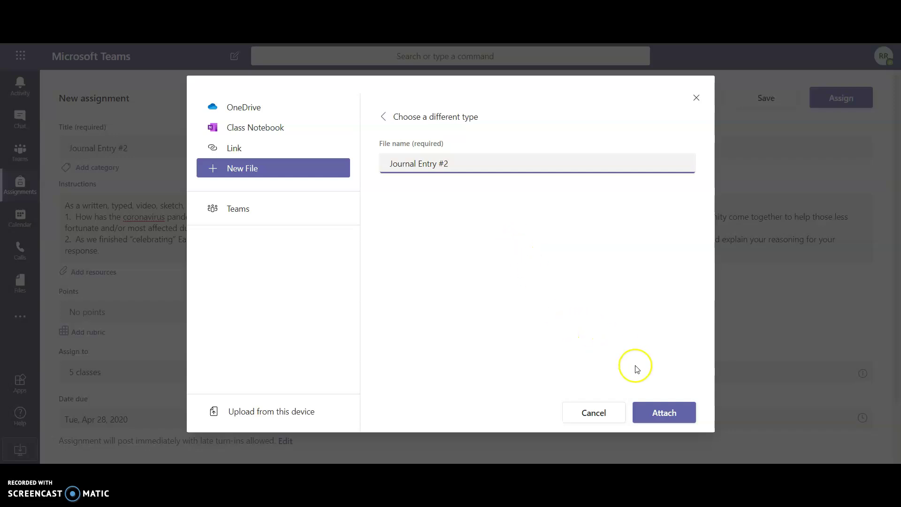
left_click(676, 413)
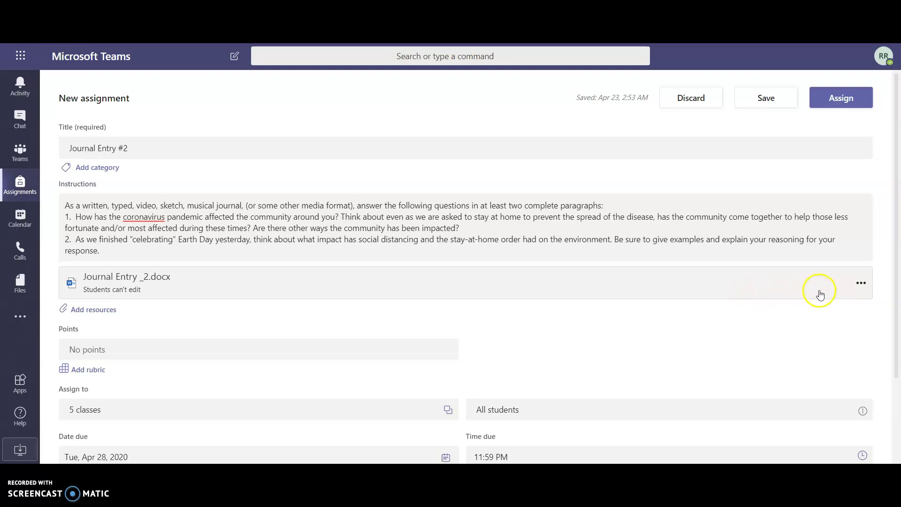
- Let students edit their own copy of the attached Word document, and assign the work to the selected classes
left_click(863, 284)
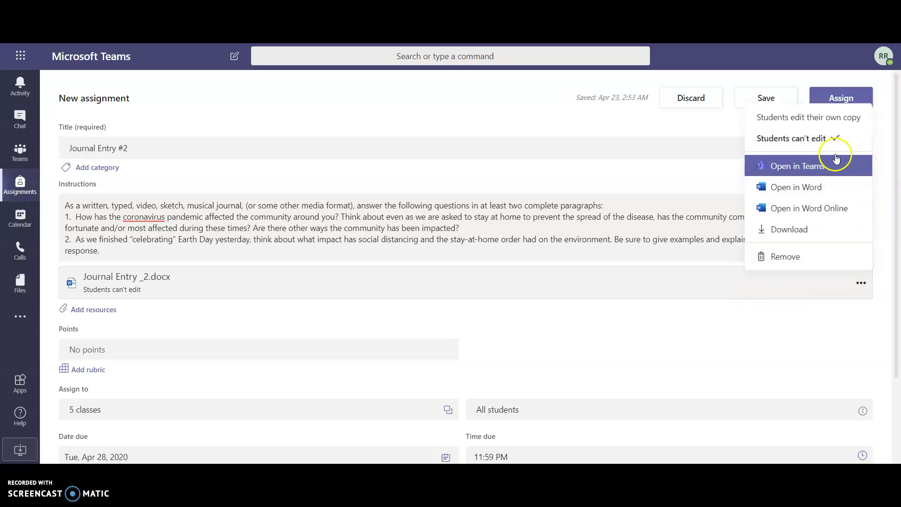
left_click(826, 118)
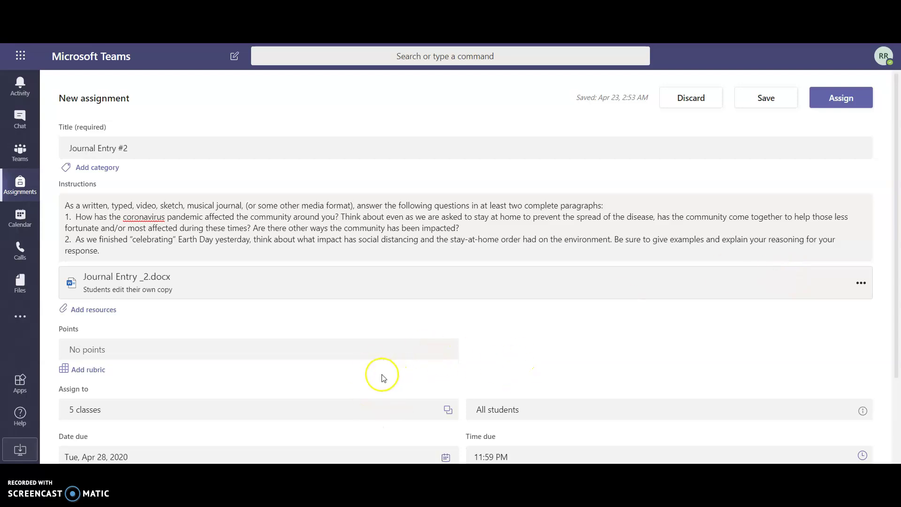
scroll(382, 377, "down", 2)
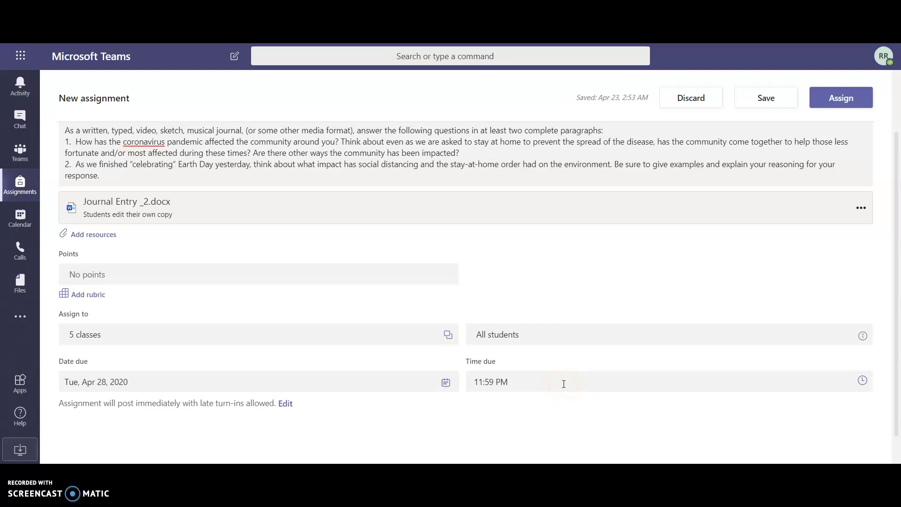
scroll(564, 384, "up", 2)
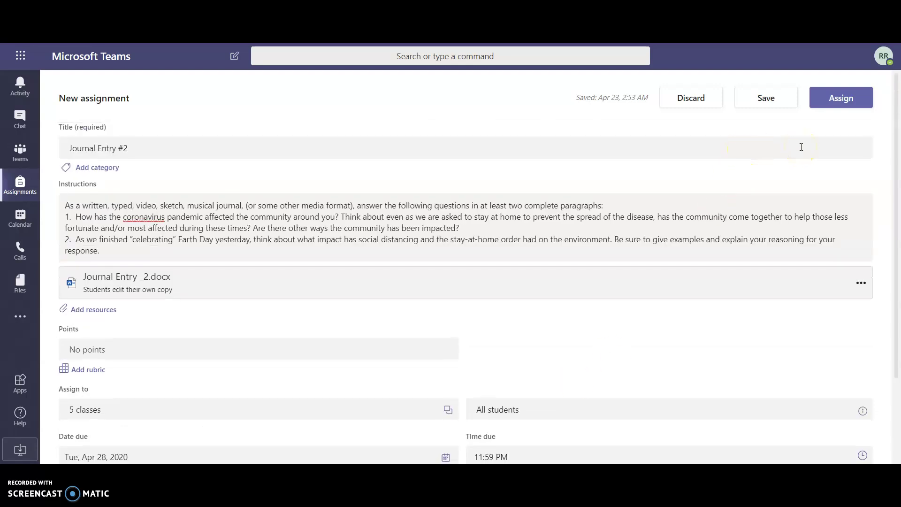
left_click(836, 100)
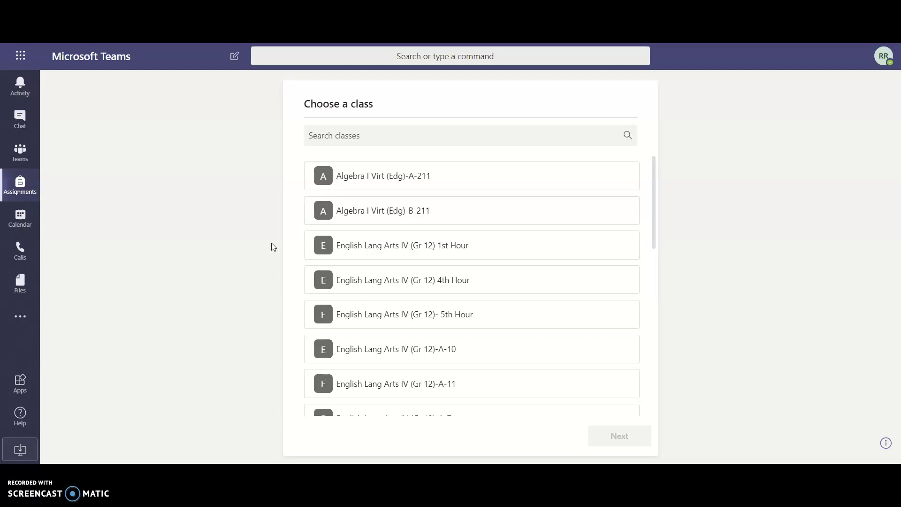
- Open the English Lang Arts IV (Gr 12) 4th Hour team from the teams overview
left_click(31, 158)
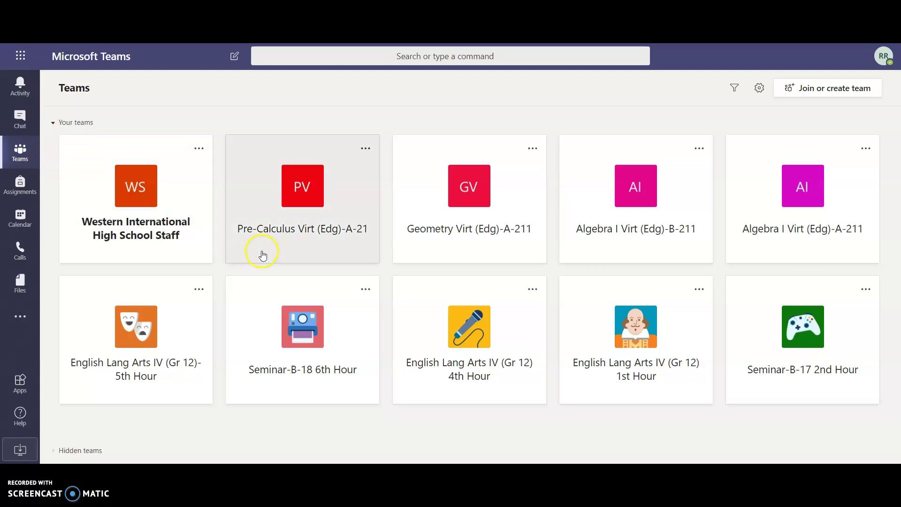
left_click(450, 312)
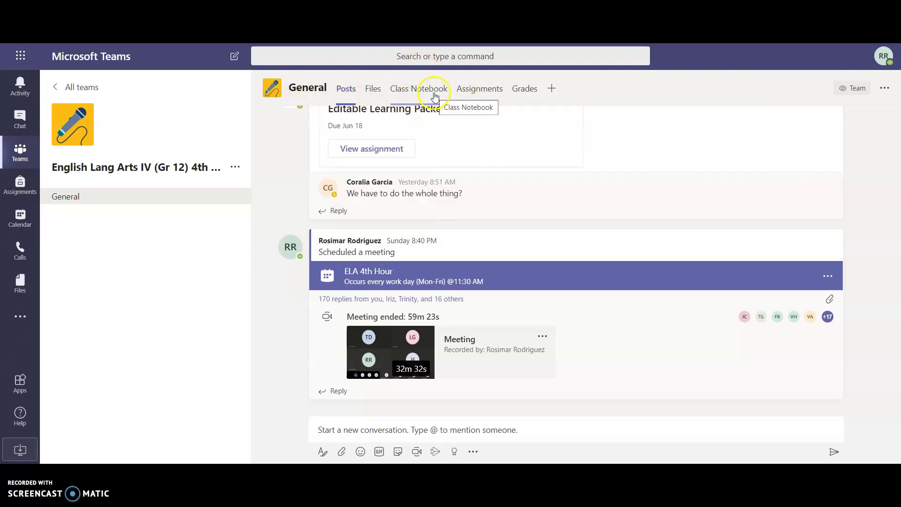
- View the list of upcoming assignments in the English Lang Arts IV (Gr 12) 4th Hour team
left_click(482, 92)
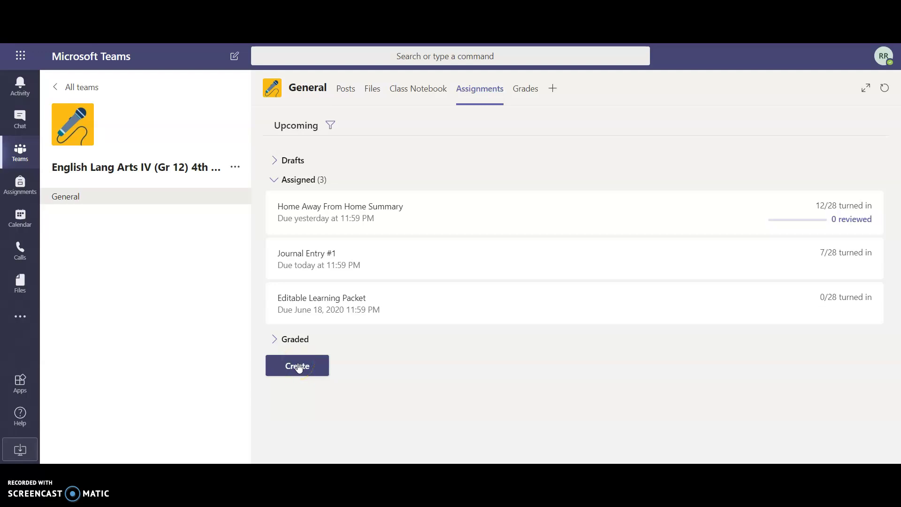
left_click(293, 161)
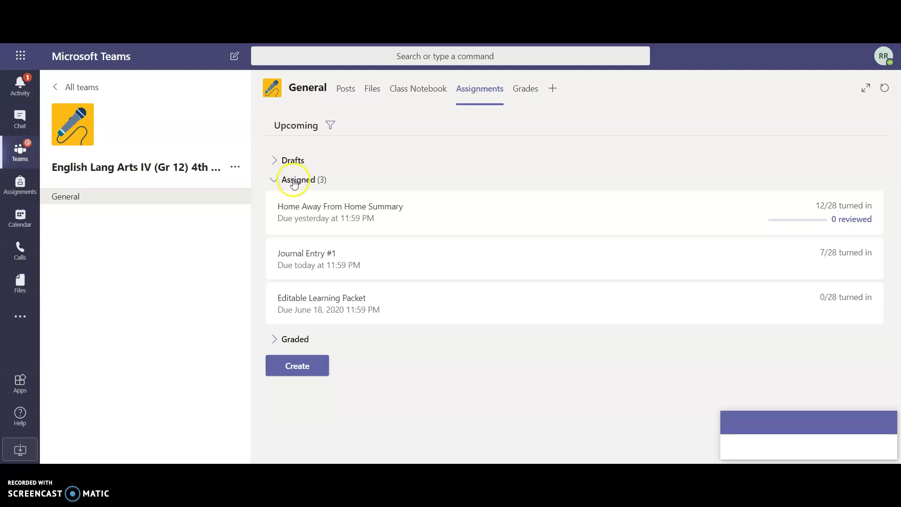
left_click(297, 366)
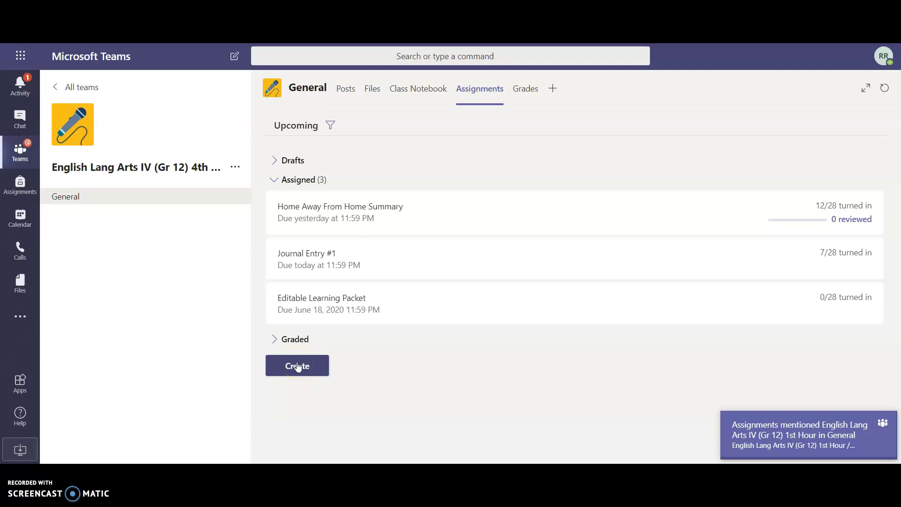
left_click(298, 366)
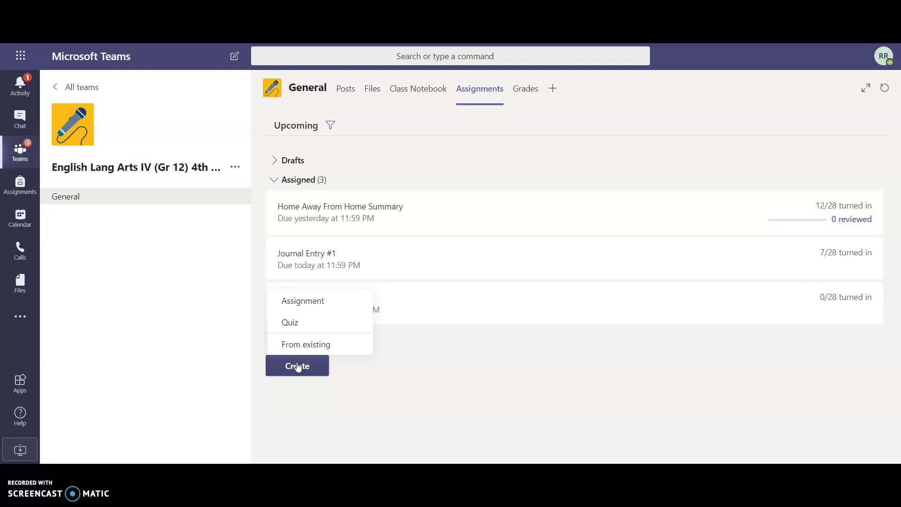
left_click(299, 304)
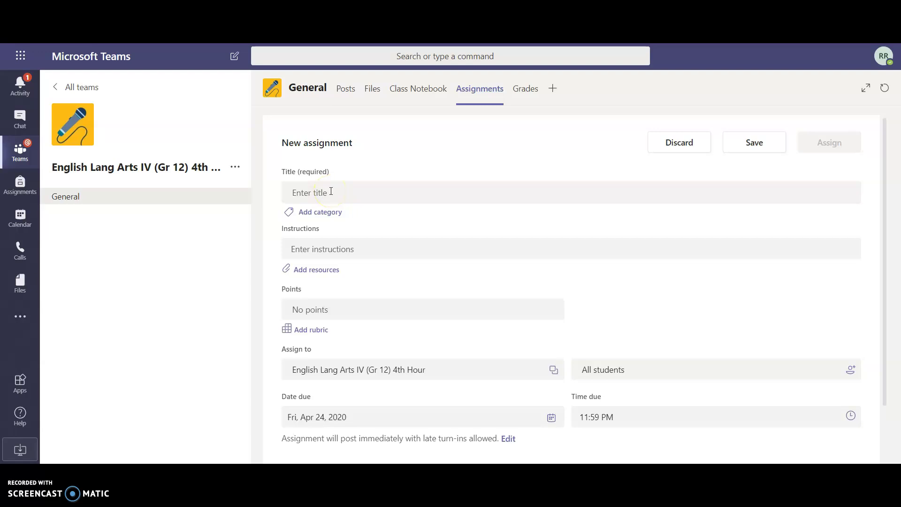
left_click(687, 139)
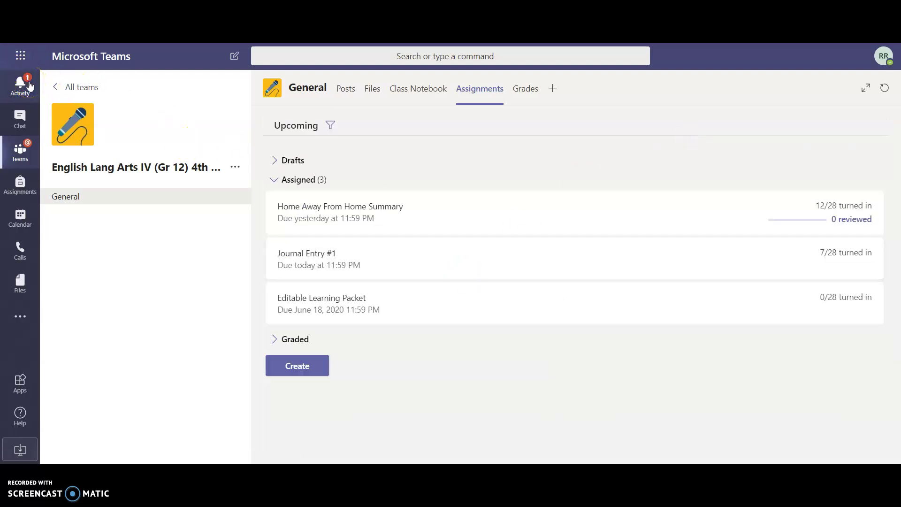
- Open the English Lang Arts IV (Gr 12) 1st Hour team from its Journal Entry #2 activity notification and view its assignments
left_click(30, 85)
left_click(130, 147)
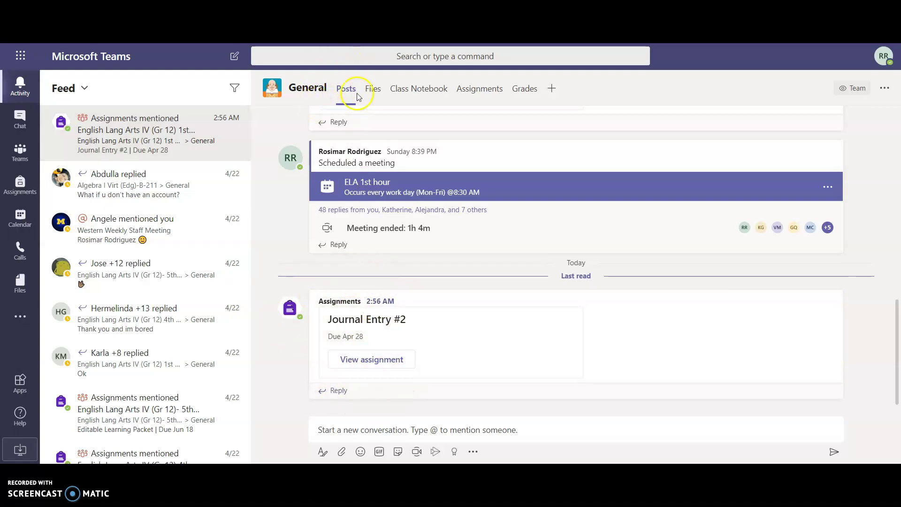
left_click(484, 89)
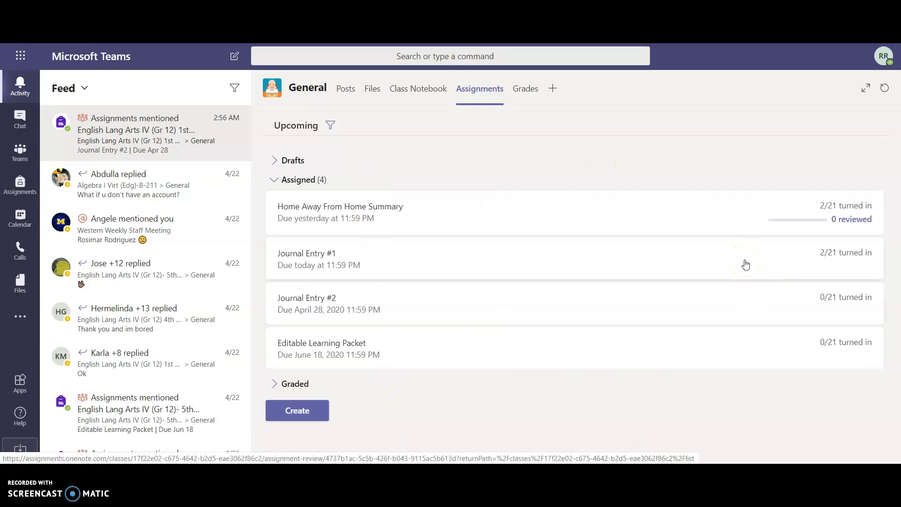
- Open the Journal Entry #1 assignment and look through its list of students to grade
left_click(805, 265)
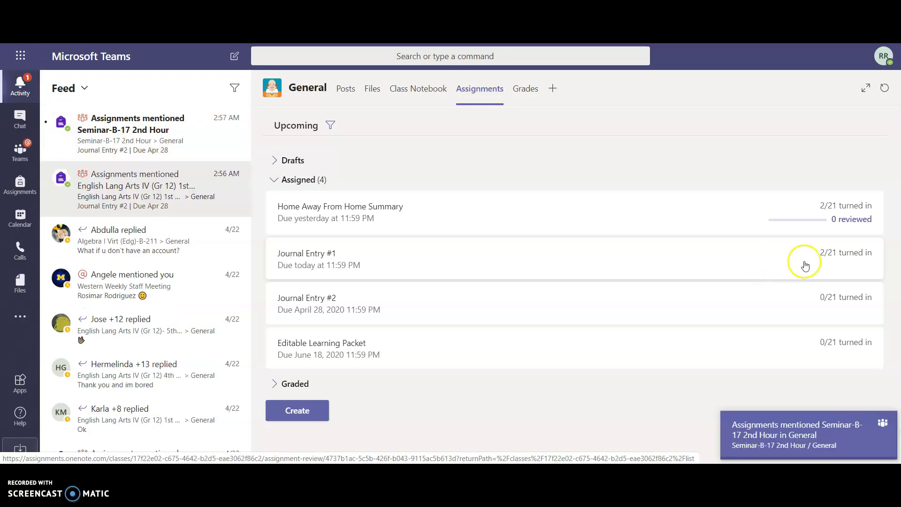
left_click(830, 258)
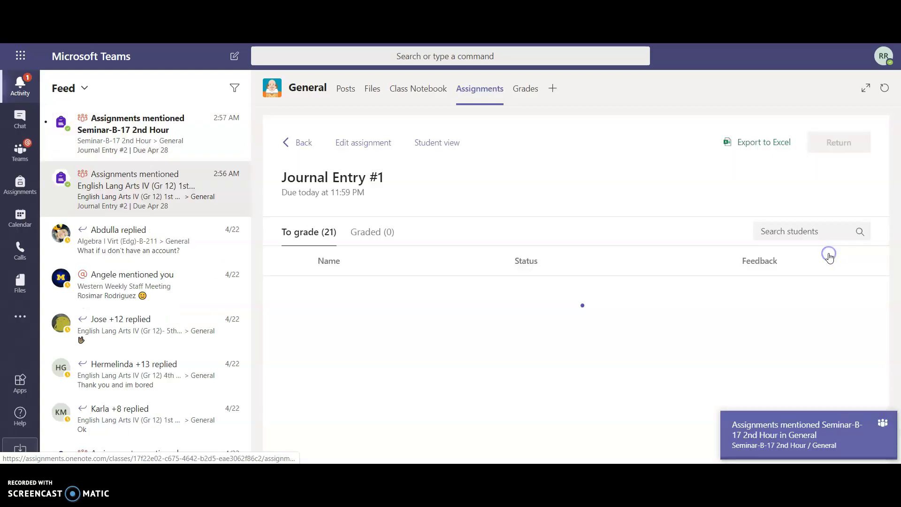
left_click(689, 270)
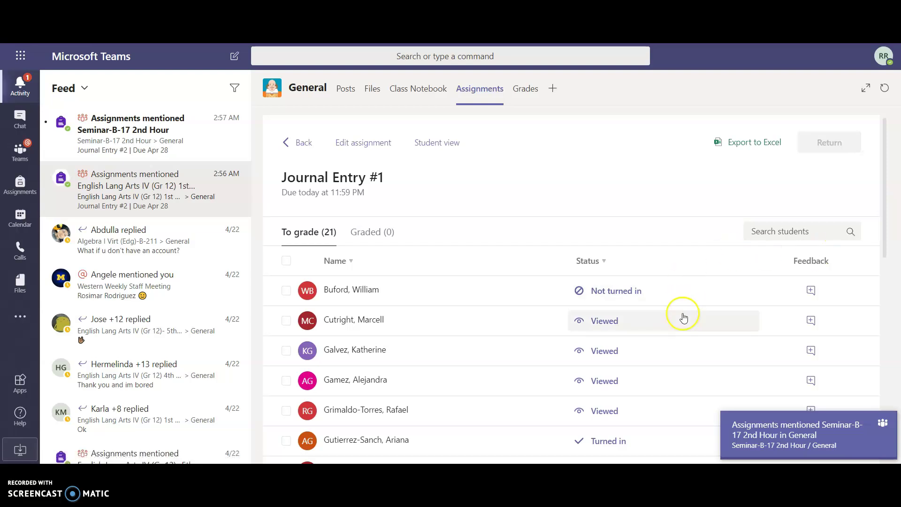
scroll(684, 318, "down", 2)
scroll(683, 318, "down", 1)
left_click(497, 308)
left_click(409, 315)
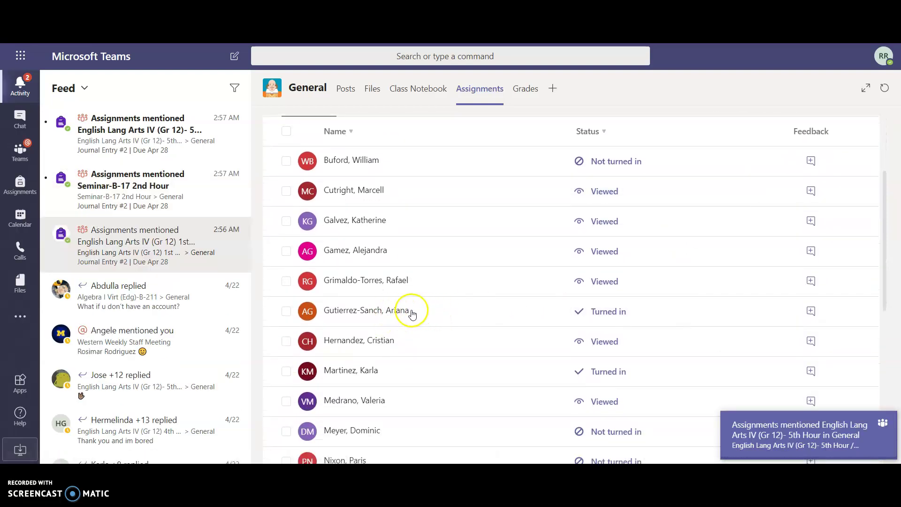
- View the image.jpg submitted by the first student marked Turned in, and return to the student list
left_click(597, 320)
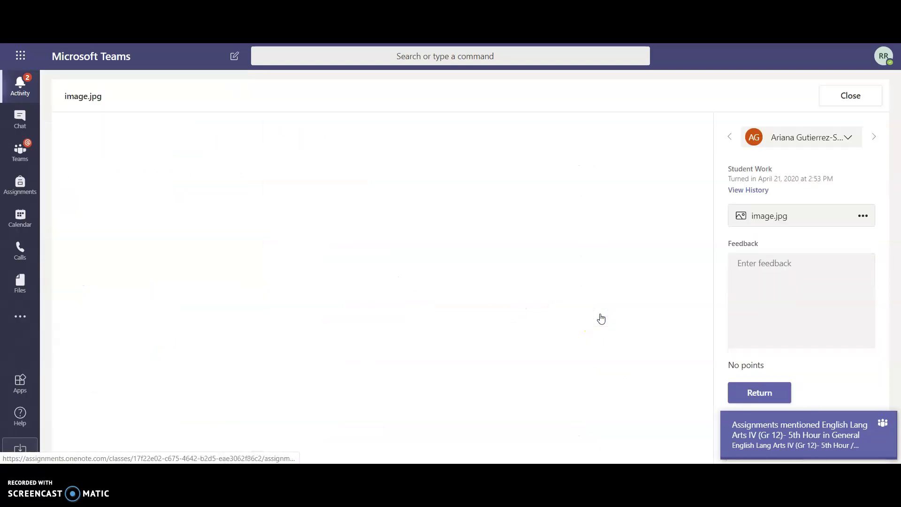
left_click(237, 329)
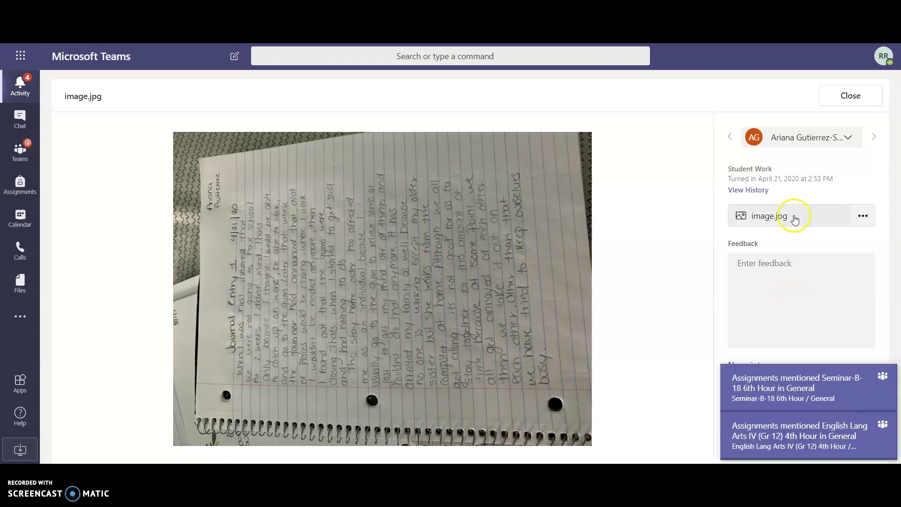
left_click(849, 104)
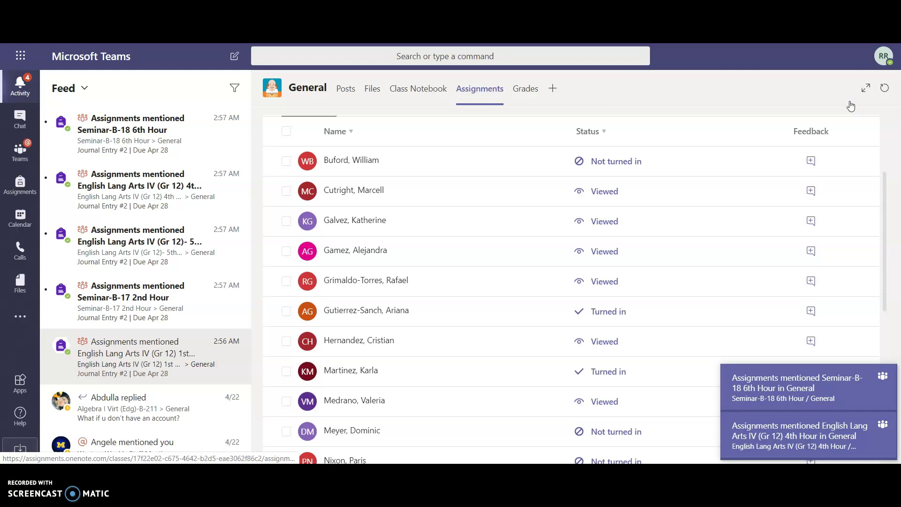
- Review the students' submission statuses for Journal Entry #1
left_click(490, 271)
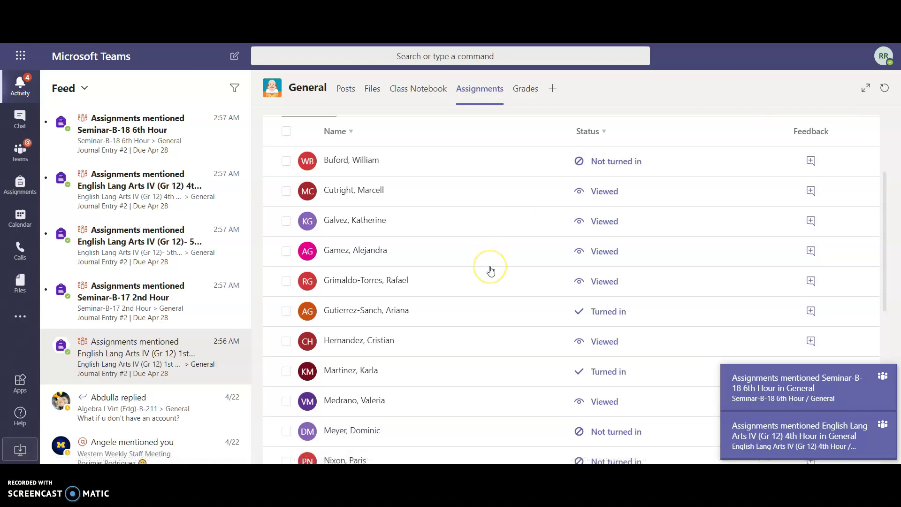
scroll(489, 269, "up", 1)
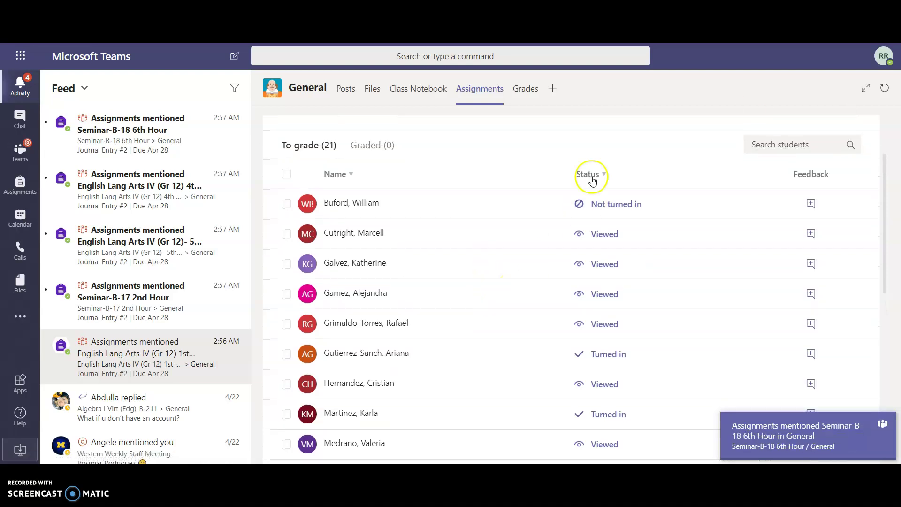
left_click(603, 296)
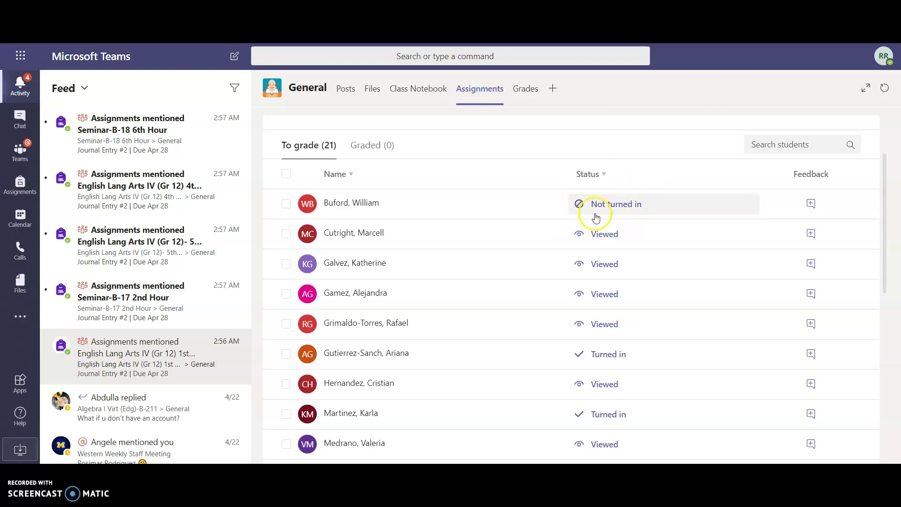
scroll(603, 212, "up", 2)
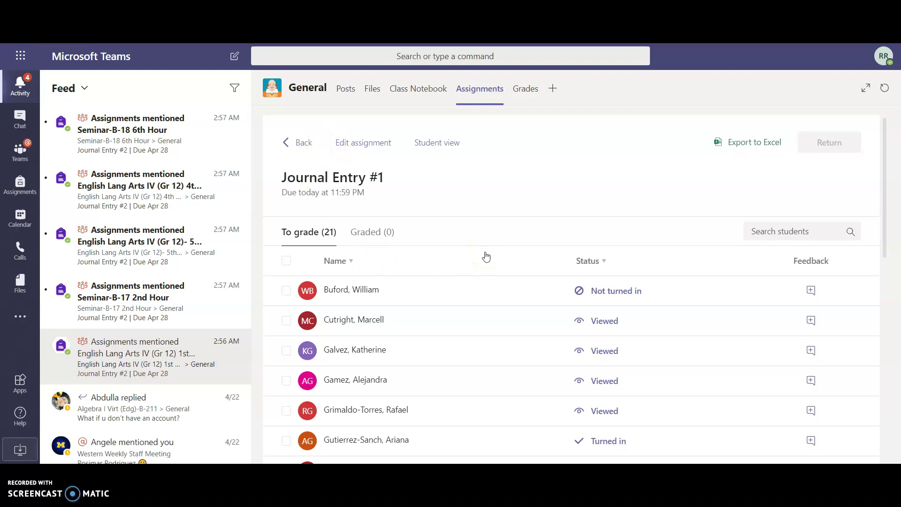
- Open the attached Journal Entry _1.docx from the assignment's student view for editing in the browser
left_click(440, 146)
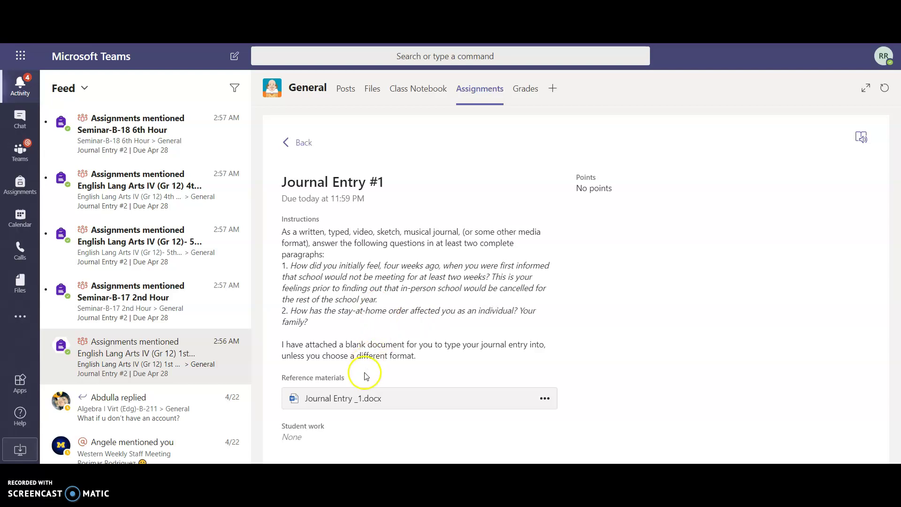
left_click(346, 400)
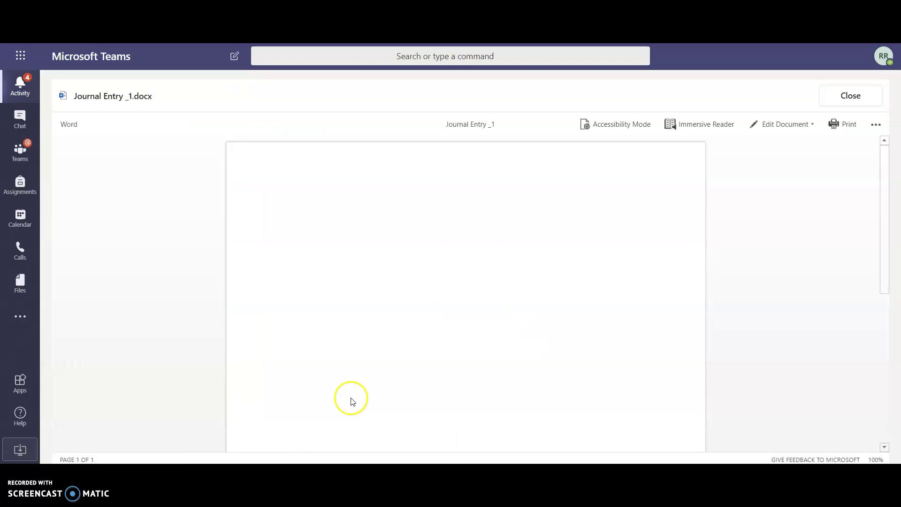
left_click(783, 123)
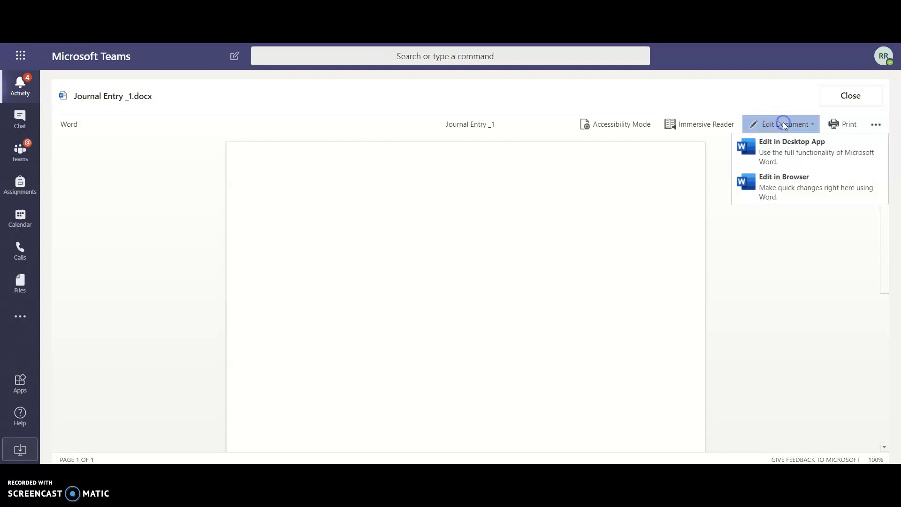
left_click(778, 181)
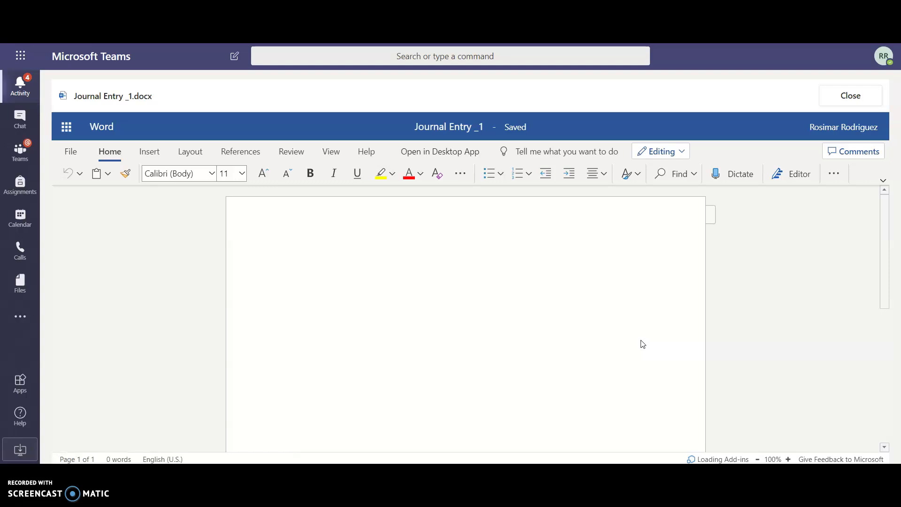
- Enter the text "My journal entry..." in the blank Journal Entry _1 document
type("My ")
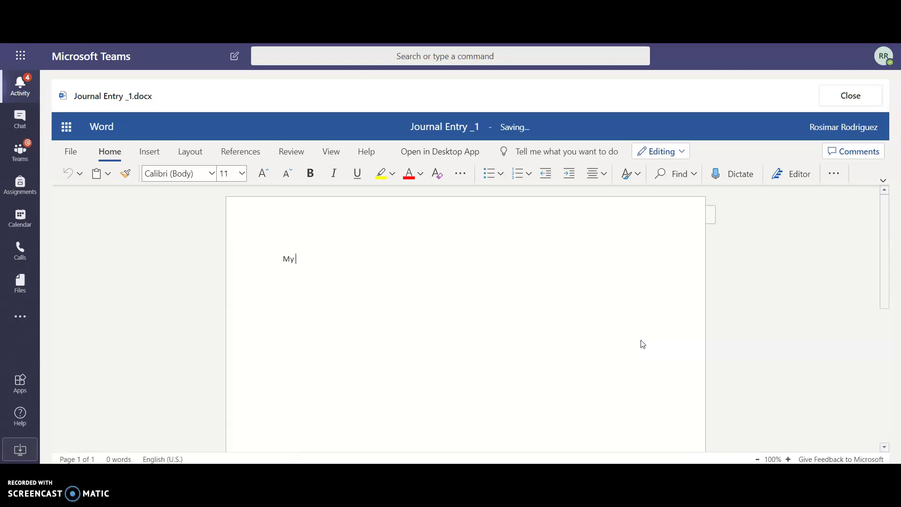
type("journal")
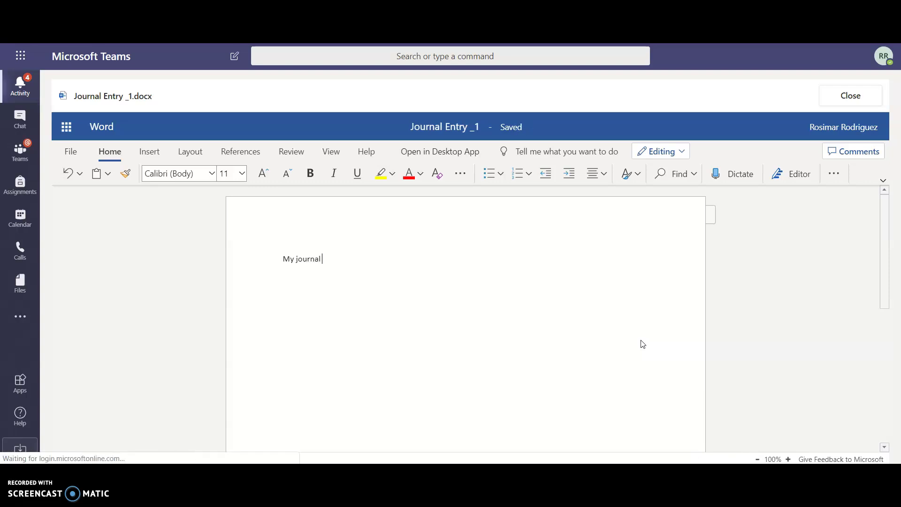
type(" entry")
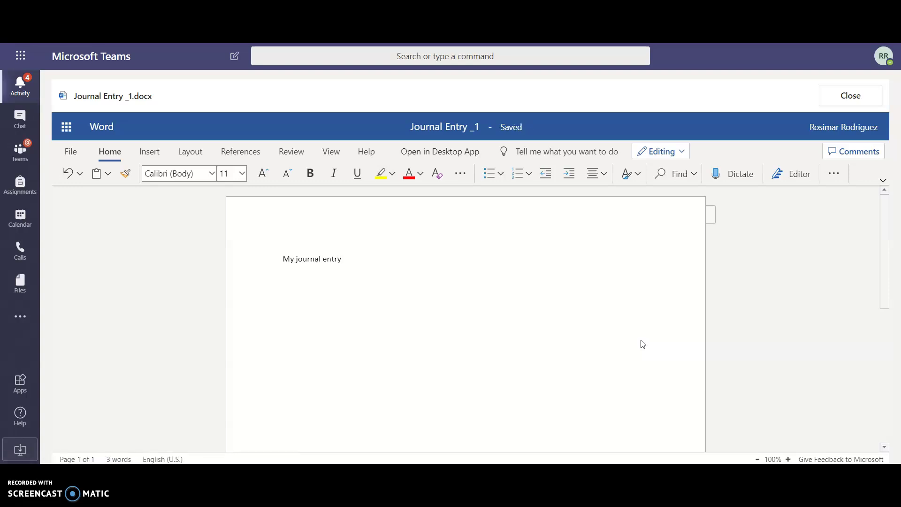
type("...")
left_click(851, 156)
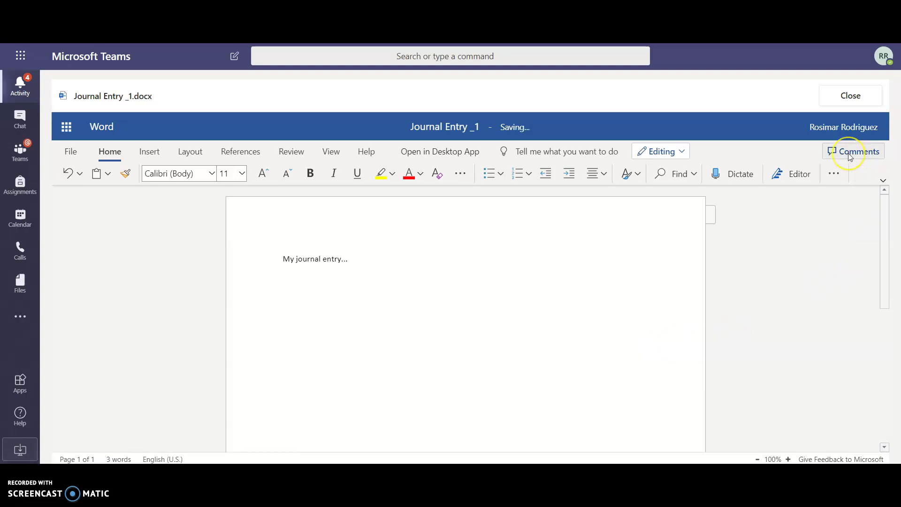
left_click(845, 94)
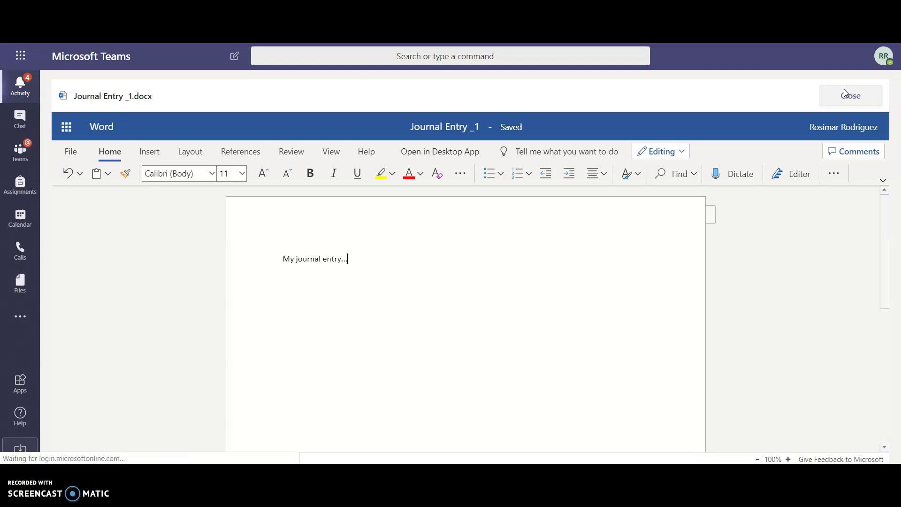